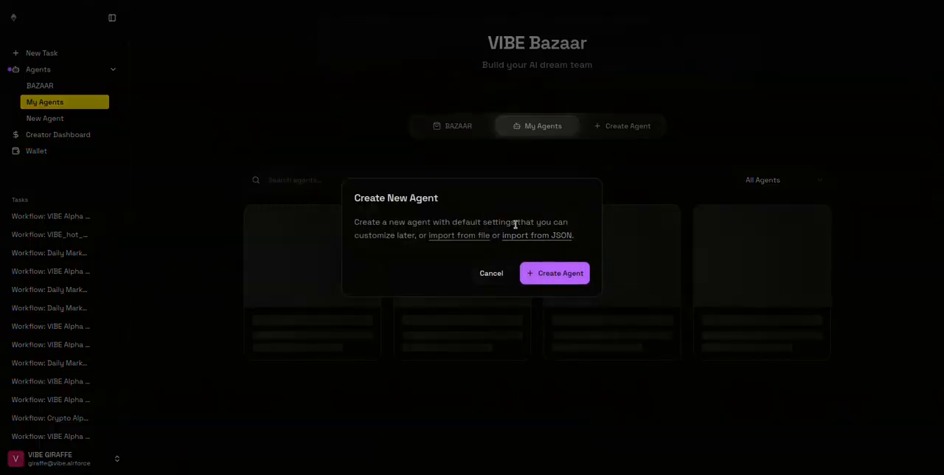
Create a new agent and ask its builder for a once-a-day x402-endpoint workflow that pulls web3 insights and alpha and emails actionable insights.
left_click(561, 274)
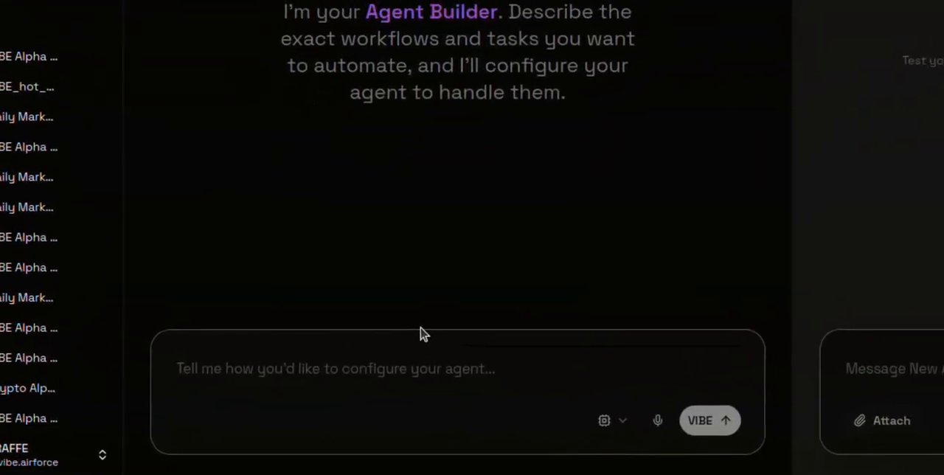
type("use x402 endpoints and craft a workflow to run once a day and pull interesting insights and alpha about web3 and send me an email with actionable insights")
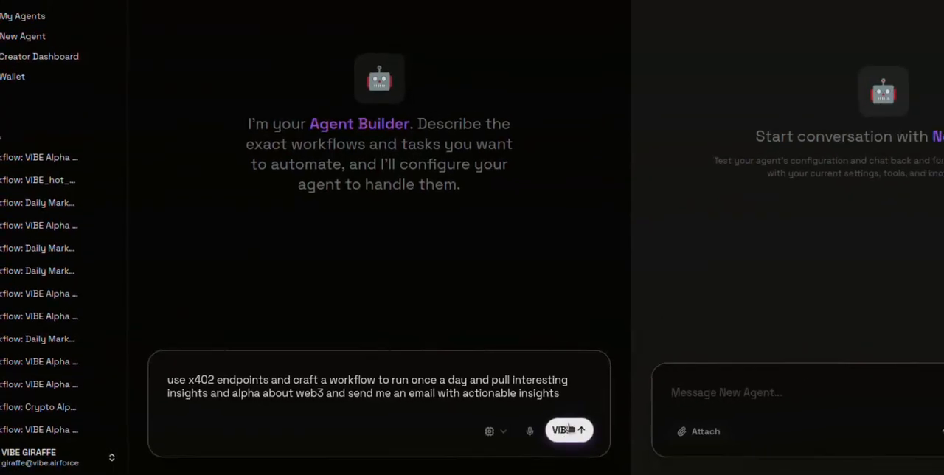
left_click(585, 434)
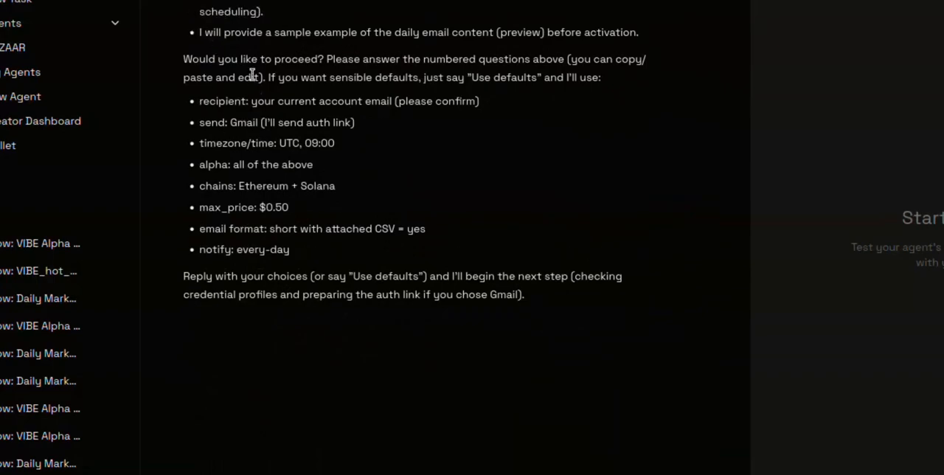
Review the builder's proposed defaults and send the reply "yes proceed".
scroll(324, 44, "up", 1)
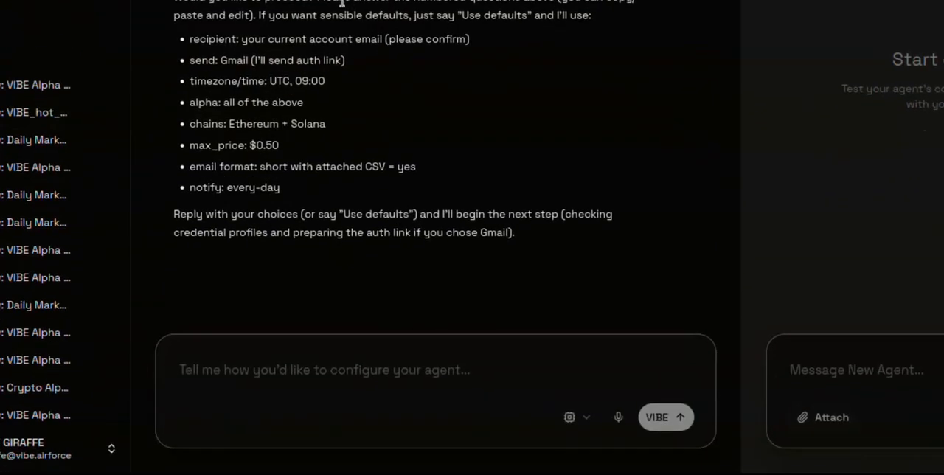
left_click(296, 369)
type("ye")
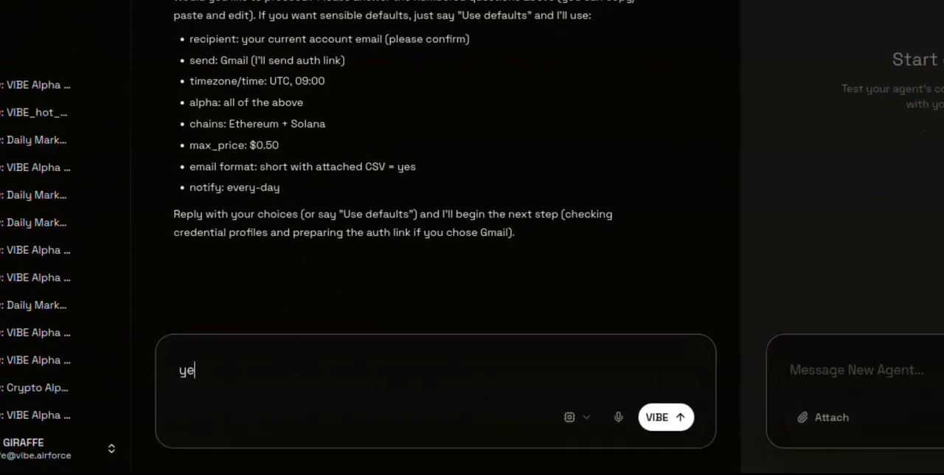
type("s proceed")
key("Return")
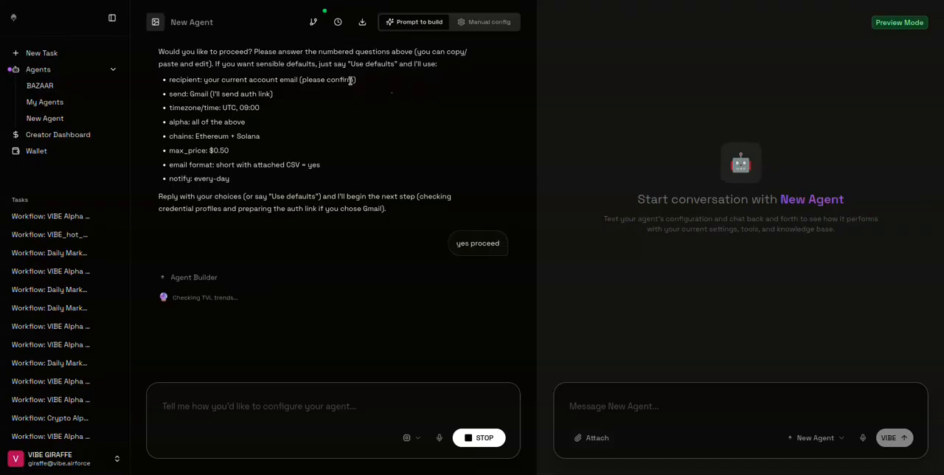
Review the builder's credential questions and start the reply with "1. Option A (recommended)" to use the existing Gmail profile.
scroll(310, 84, "up", 1)
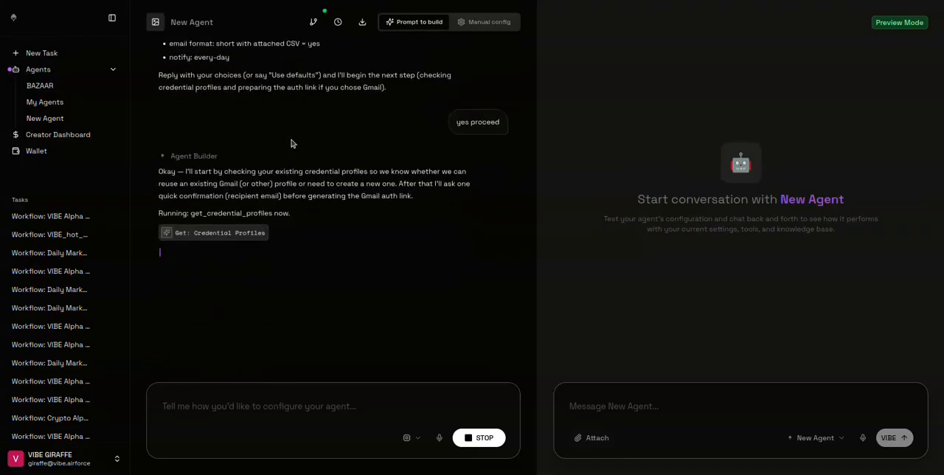
left_click_drag(283, 195, 411, 195)
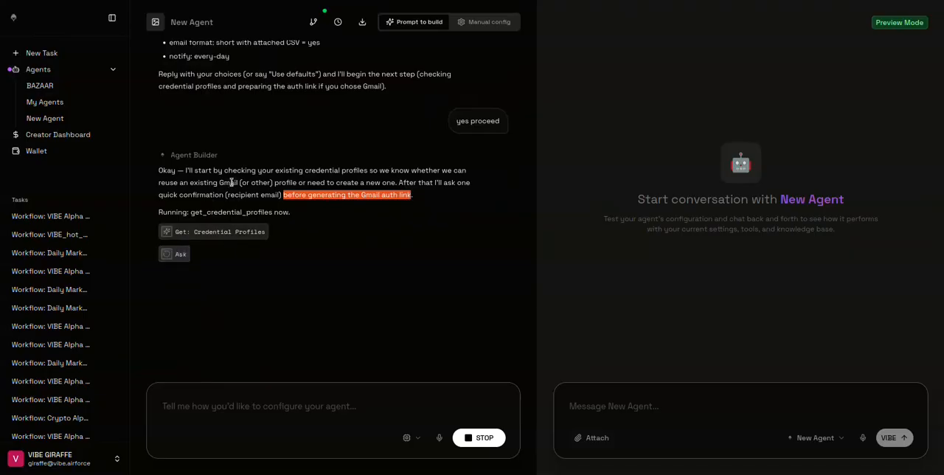
scroll(213, 160, "up", 3)
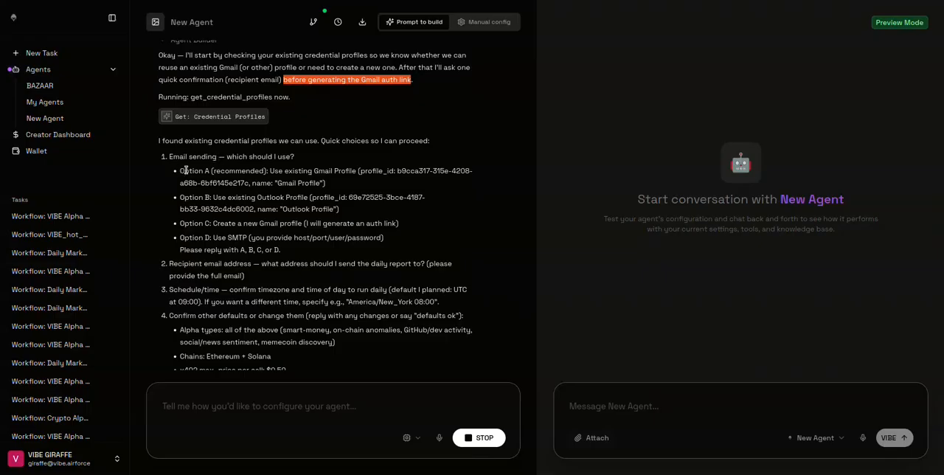
left_click_drag(310, 171, 474, 172)
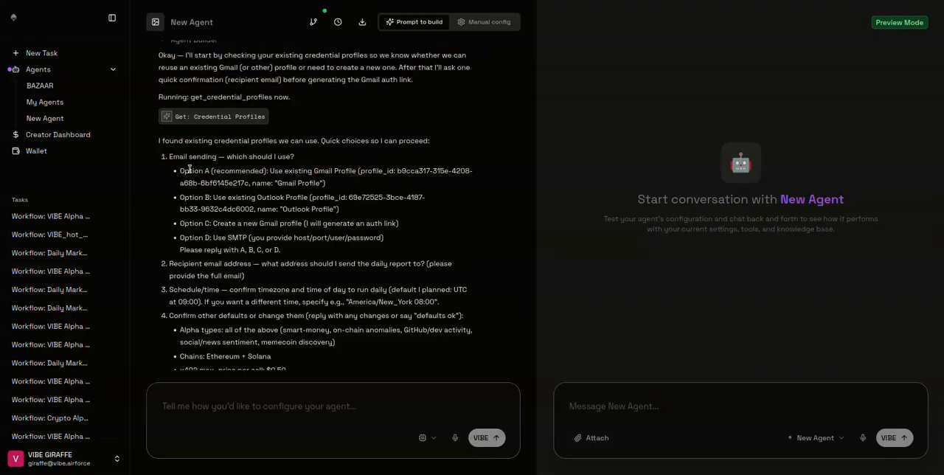
left_click_drag(179, 170, 267, 172)
key("ctrl+c")
left_click(216, 405)
key("ctrl+v")
scroll(212, 216, "down", 1)
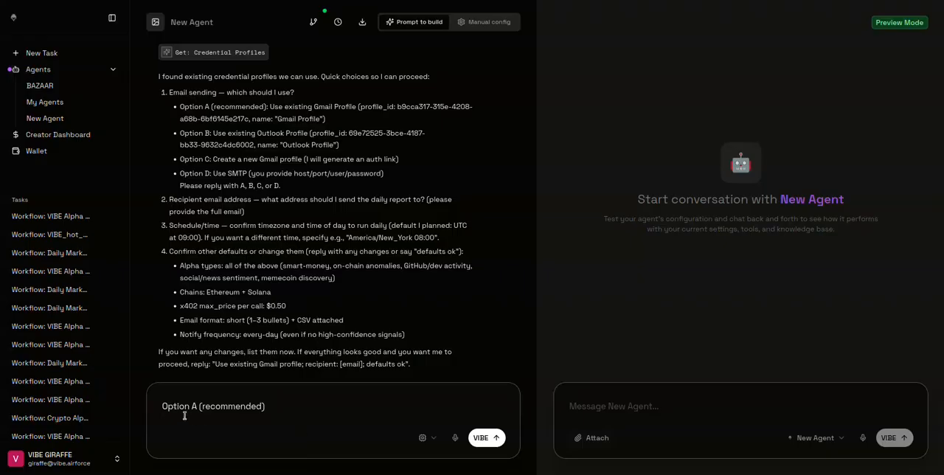
type("1.")
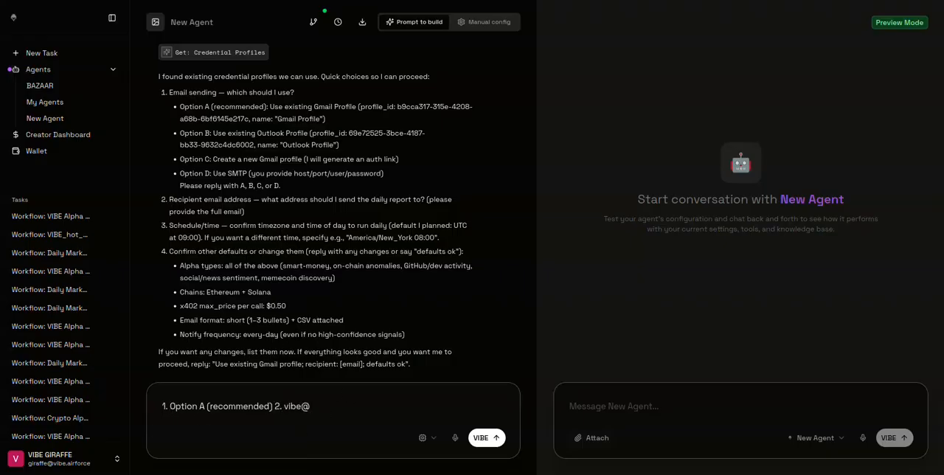
Add the recipient's email address as answer 2 and "at 09:00" as answer 3 in the reply.
key("BackSpace")
key("BackSpace")
key("BackSpace")
key("BackSpace")
key("BackSpace")
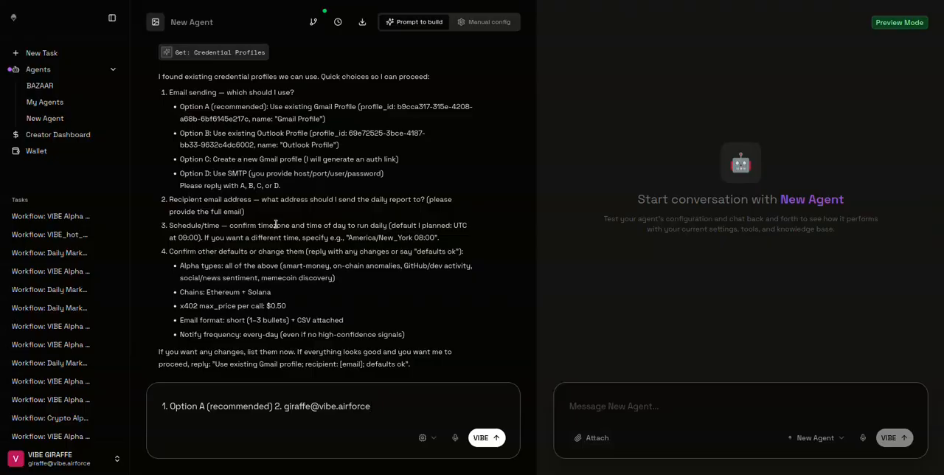
left_click_drag(168, 237, 199, 238)
left_click(405, 405)
key("ctrl+v")
Add "defaults ok" as answer 4 and send the reply to the builder.
left_click_drag(417, 251, 456, 252)
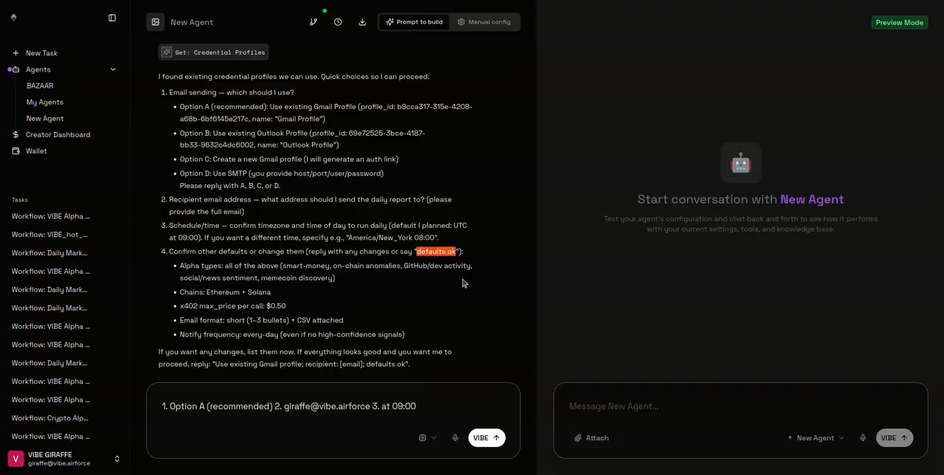
left_click(449, 409)
key("ctrl+v")
key("Return")
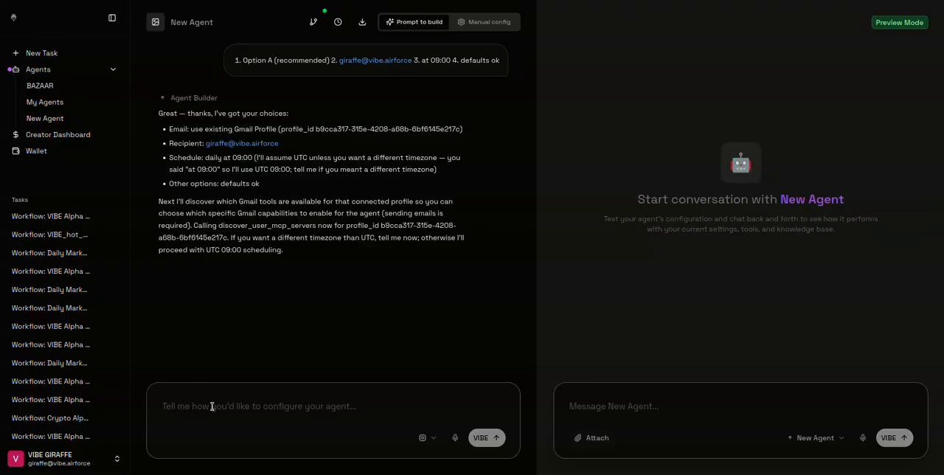
Send "do it" to let the builder discover the Gmail tools, and reply choosing the recommended default tool set.
type("do it")
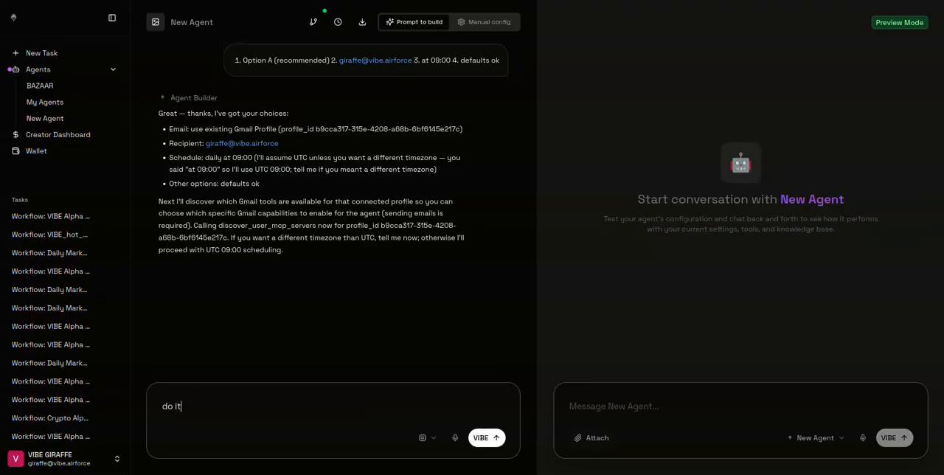
key("Return")
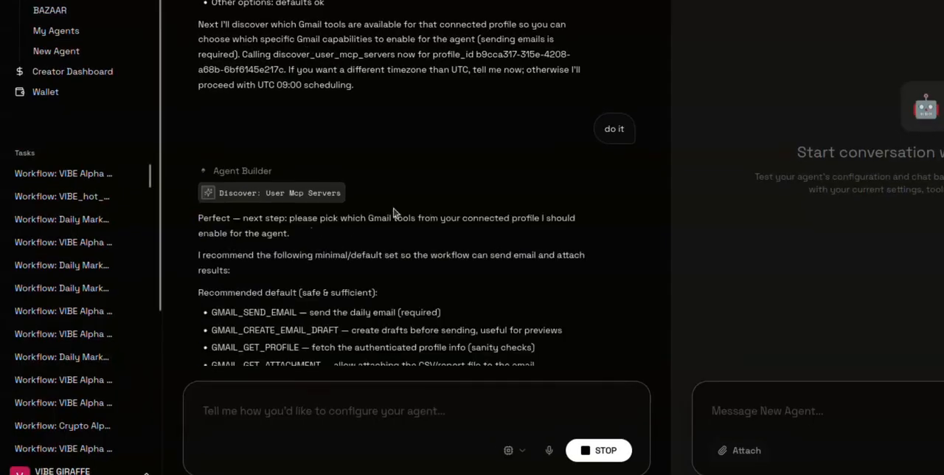
scroll(394, 211, "down", 7)
scroll(232, 175, "up", 4)
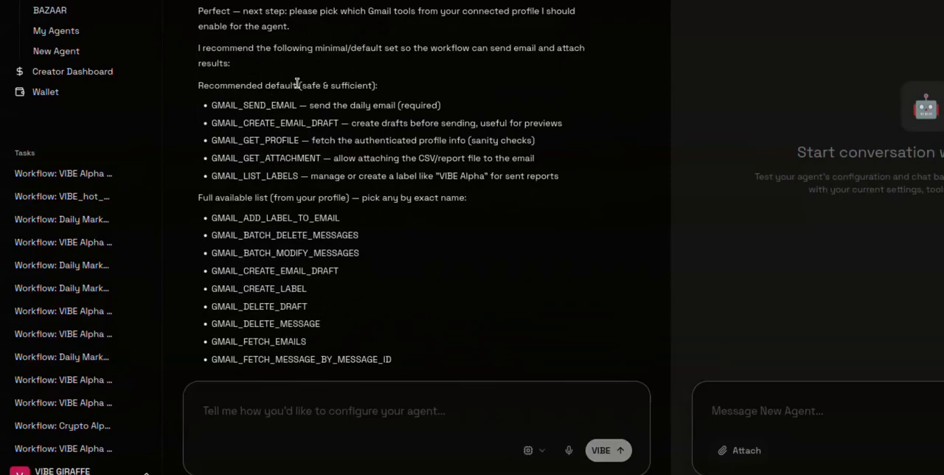
left_click_drag(297, 84, 198, 84)
scroll(316, 221, "down", 6)
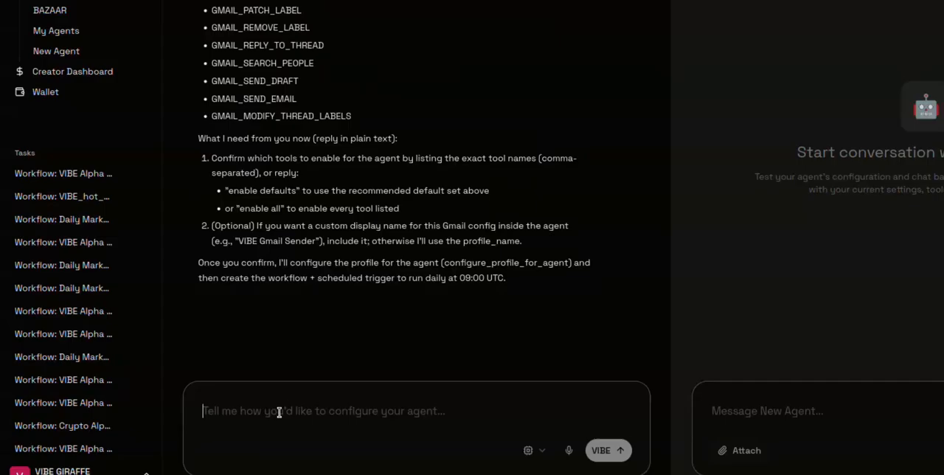
key("ctrl+v")
key("Return")
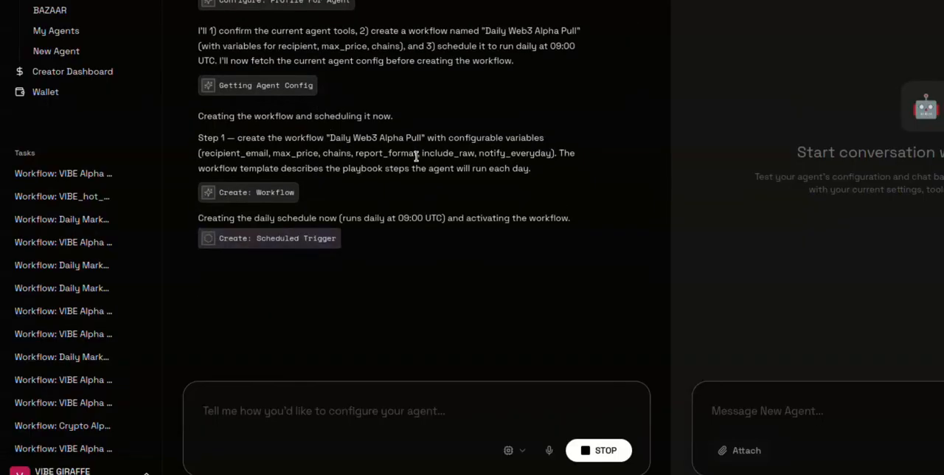
Examine the builder's messages about creating, scheduling and activating the "Daily Web3 Alpha Pull" workflow.
left_click_drag(198, 83, 545, 83)
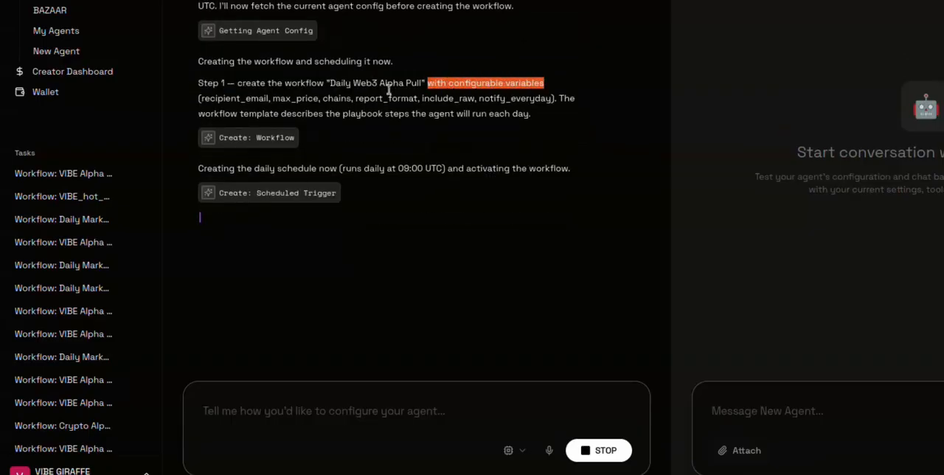
left_click_drag(200, 98, 553, 63)
left_click_drag(334, 80, 405, 79)
left_click_drag(426, 10, 531, 10)
left_click_drag(199, 66, 570, 65)
left_click_drag(199, 156, 318, 151)
scroll(415, 115, "up", 10)
left_click(415, 115)
scroll(415, 115, "down", 2)
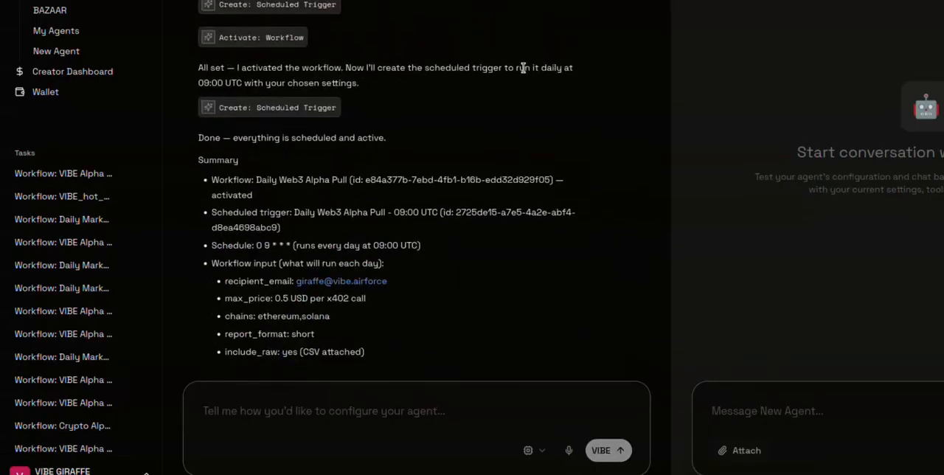
Read through the final summary, covering the scheduled trigger, workflow inputs, what happens each run, and the next-step options.
left_click_drag(508, 67, 360, 86)
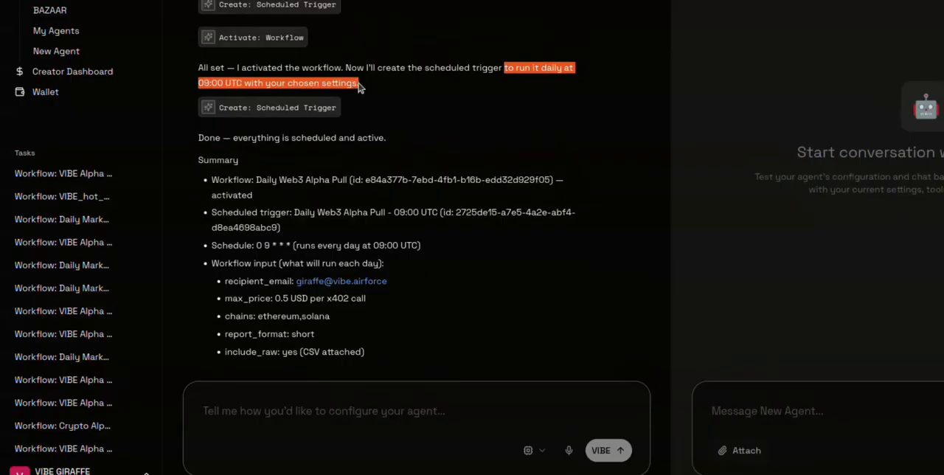
scroll(304, 93, "down", 1)
left_click_drag(198, 58, 376, 57)
left_click_drag(212, 100, 349, 99)
double_click(390, 100)
left_click(360, 100)
left_click_drag(213, 134, 300, 134)
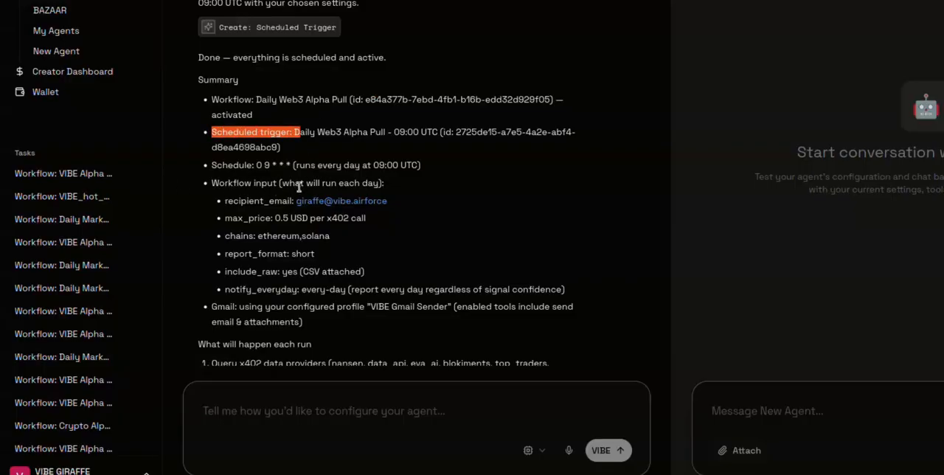
left_click_drag(225, 200, 388, 200)
left_click(403, 212)
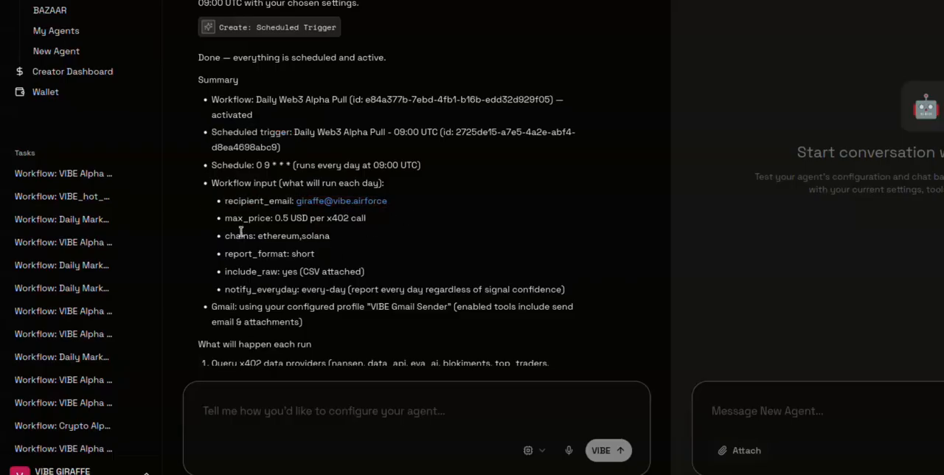
scroll(273, 221, "down", 5)
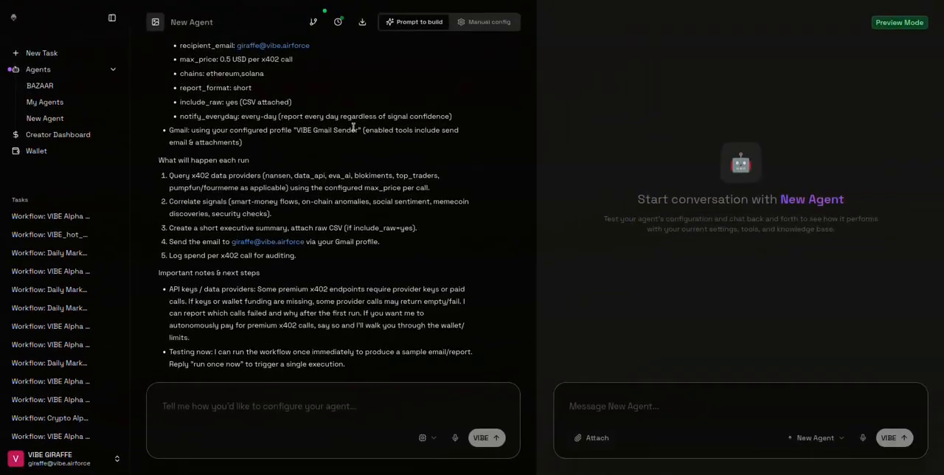
scroll(352, 128, "down", 4)
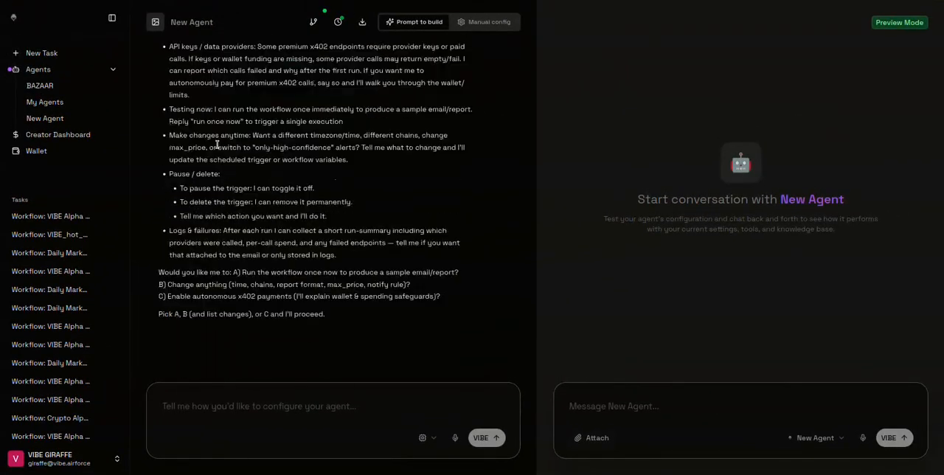
Write "Congrats You just Vibe up your First agent" in the agent builder's message box.
left_click(276, 411)
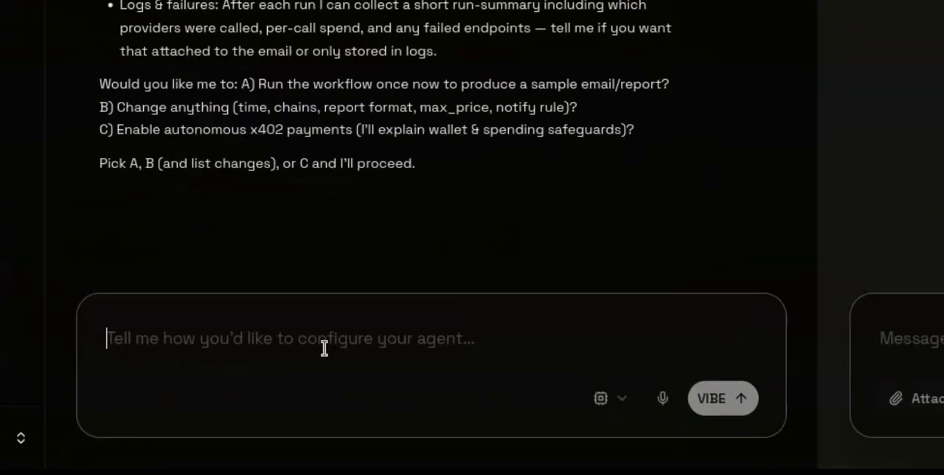
type("Congrates")
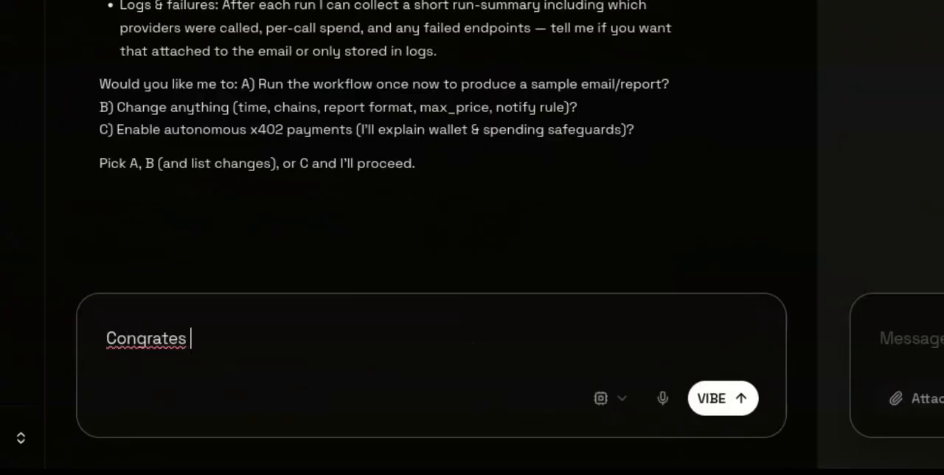
key("BackSpace")
key("BackSpace")
key("BackSpace")
key("BackSpace")
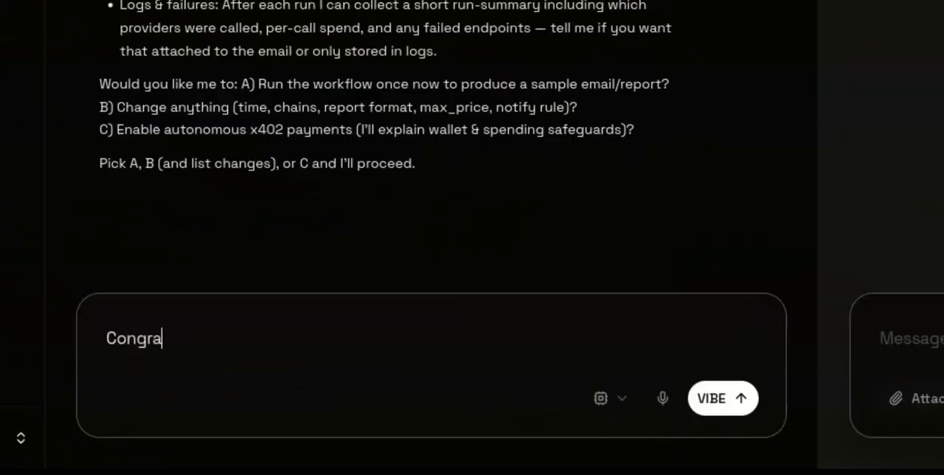
type("ts You just made")
key("BackSpace")
key("BackSpace")
key("BackSpace")
key("BackSpace")
key("BackSpace")
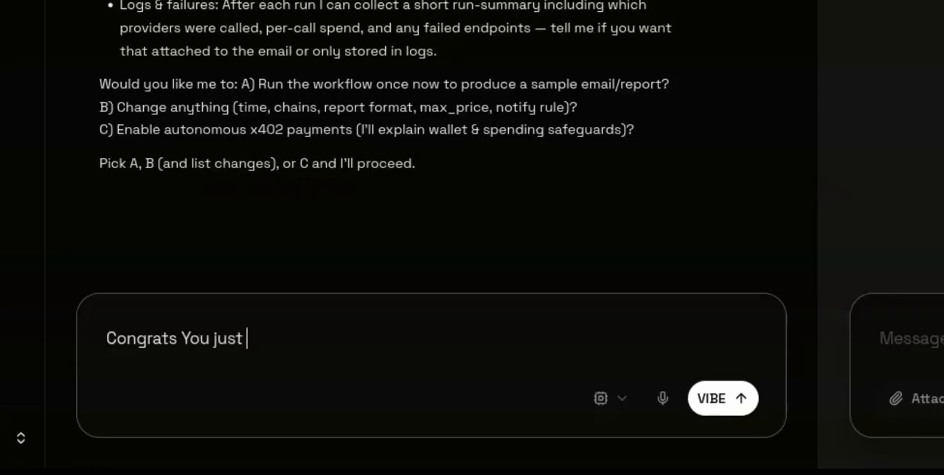
type("Vibe up your First agent")
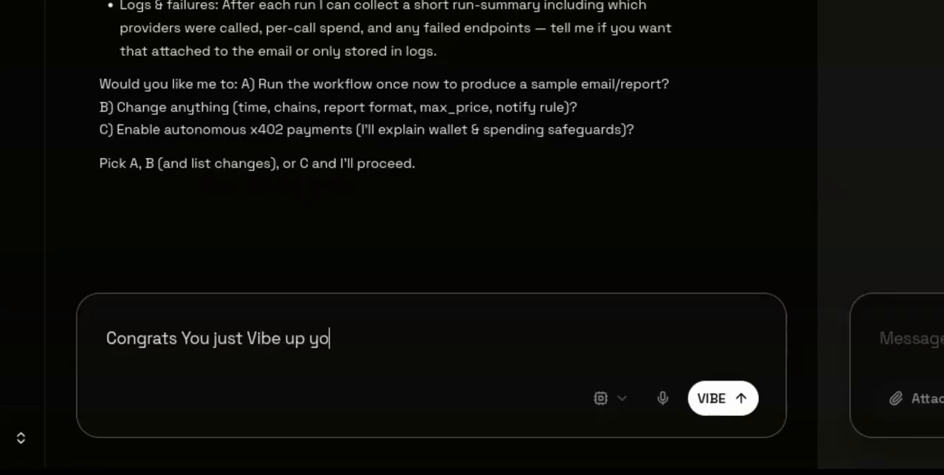